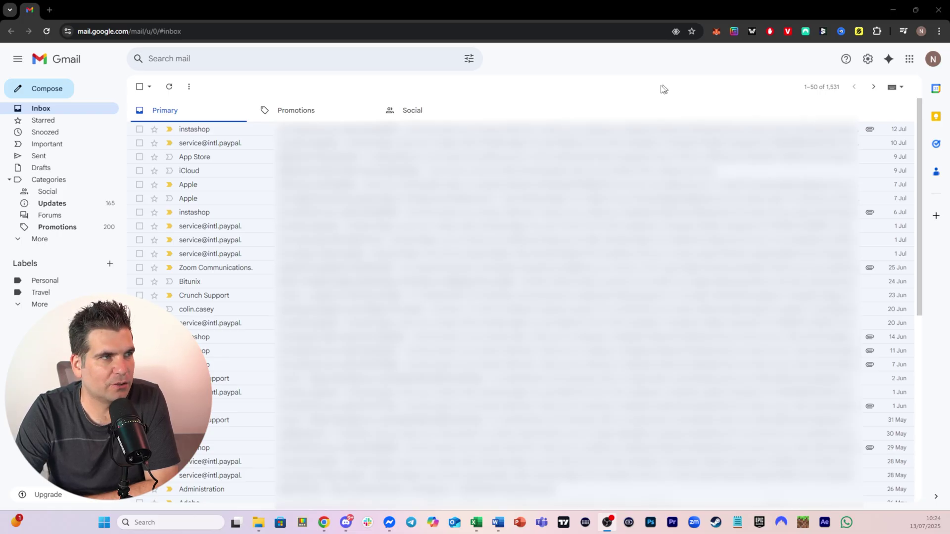
click(221, 158)
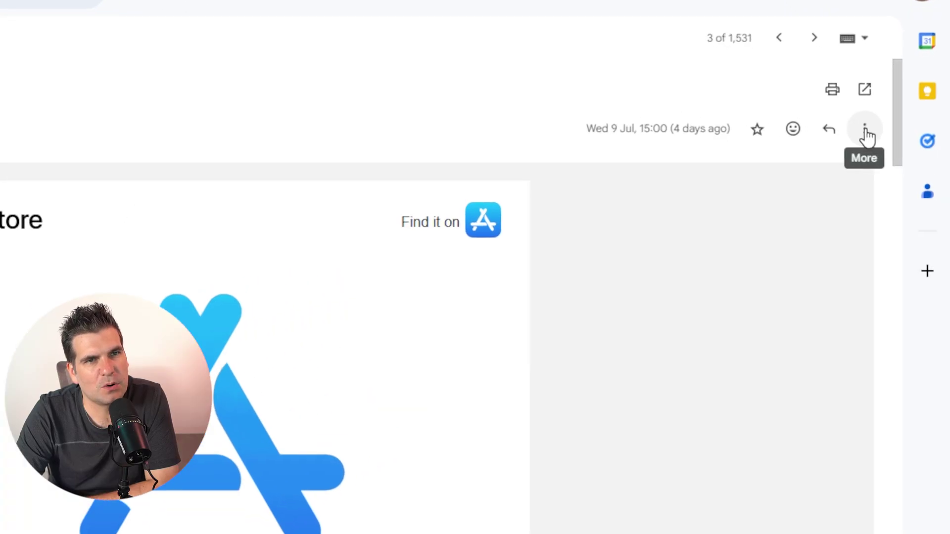
click(866, 130)
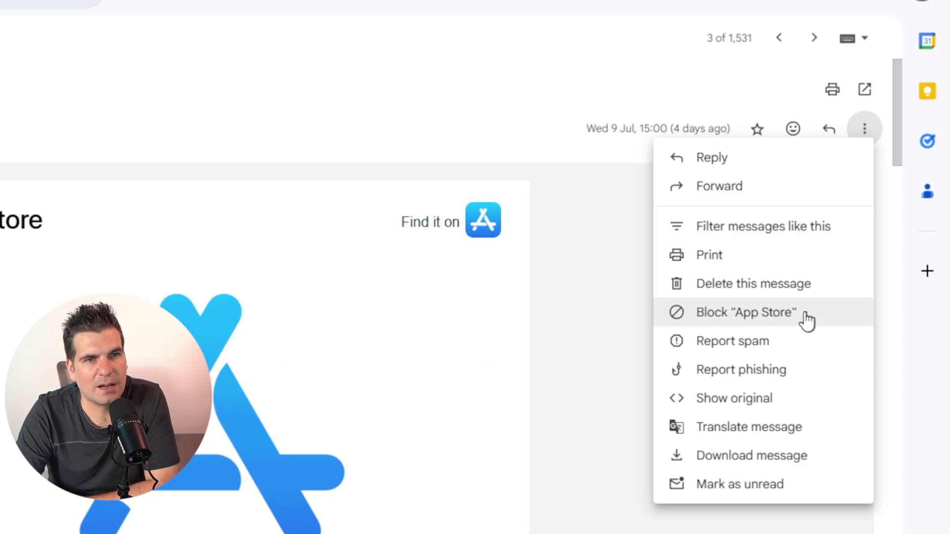
click(729, 316)
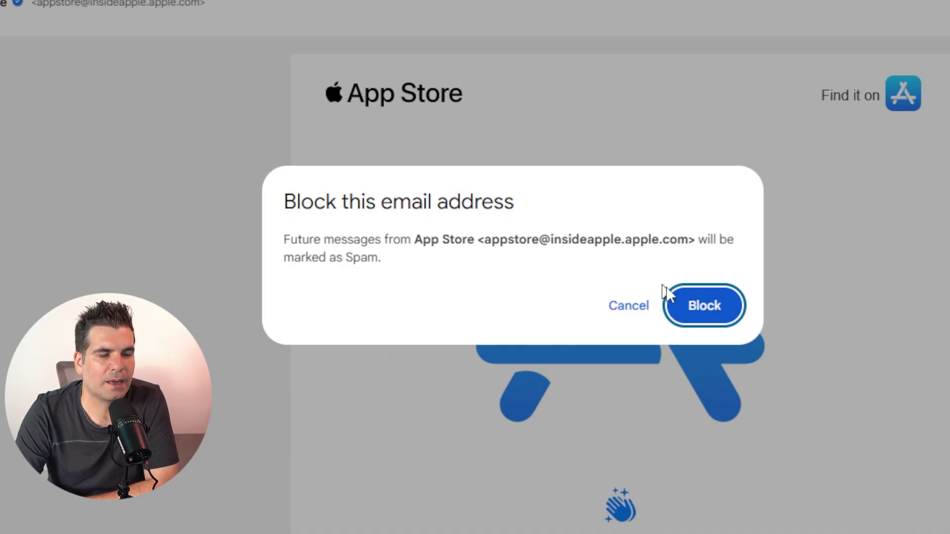
click(705, 308)
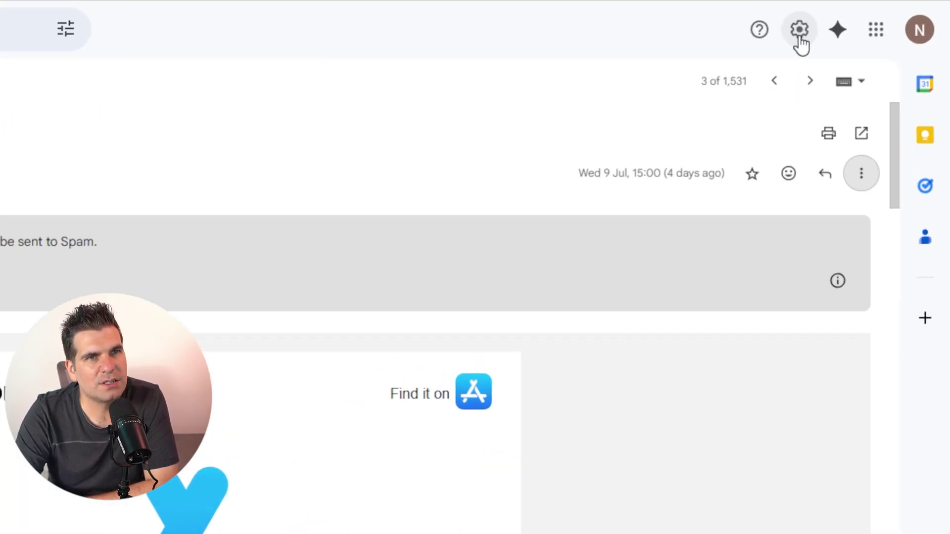
Go to the Filters and blocked addresses page in Gmail settings.
click(800, 30)
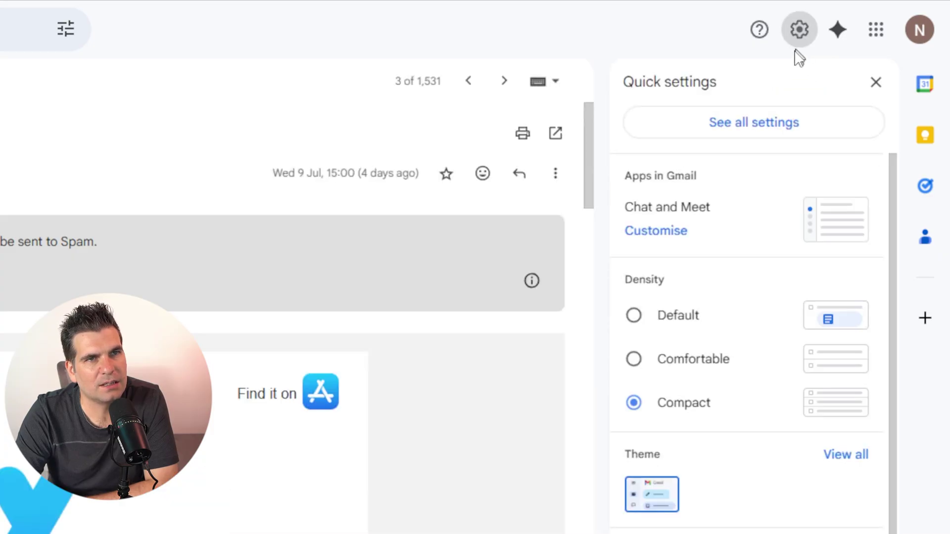
click(745, 138)
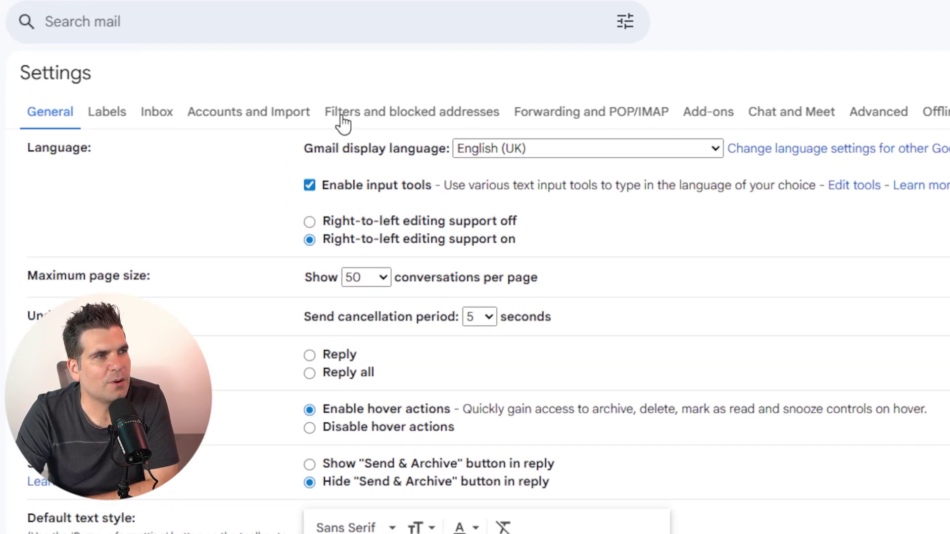
click(404, 111)
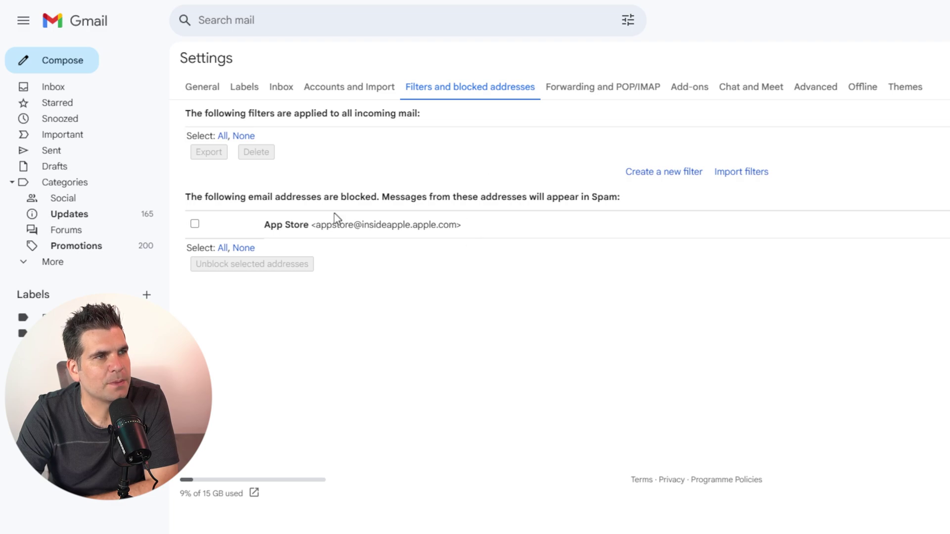
drag(316, 227, 457, 225)
key(ctrl+c)
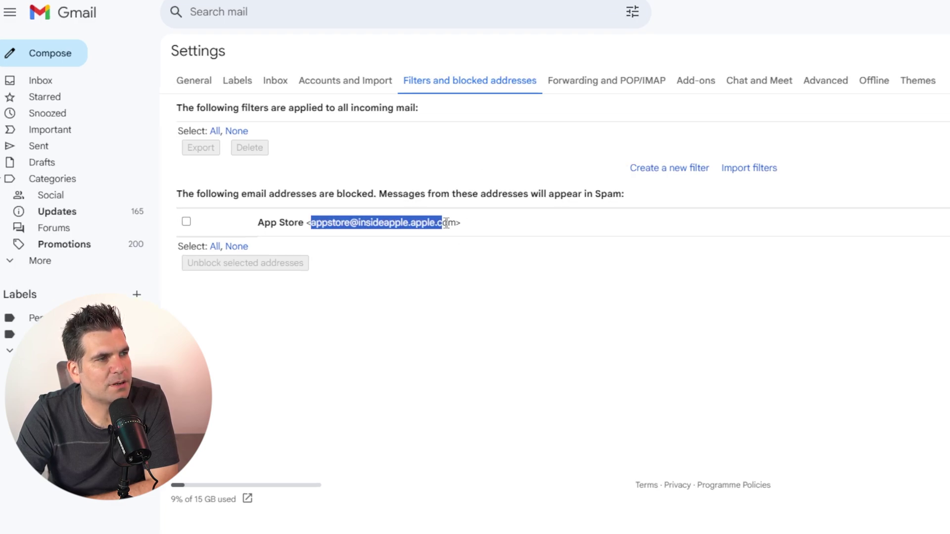
right_click(434, 195)
click(469, 222)
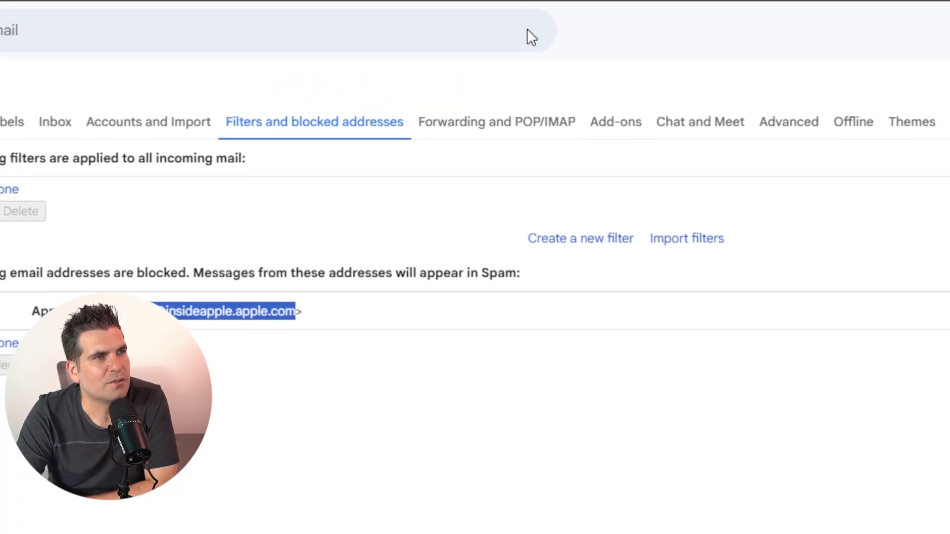
click(528, 31)
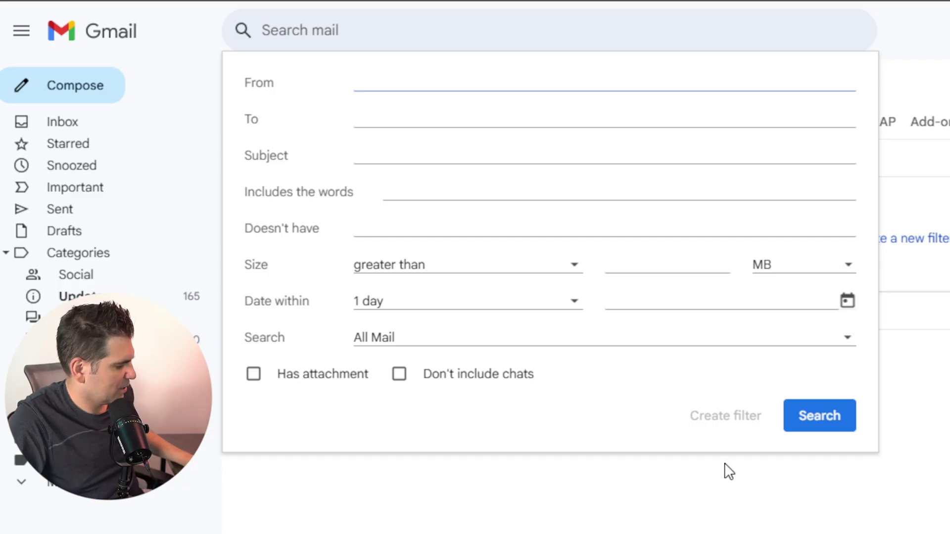
key(ctrl+v)
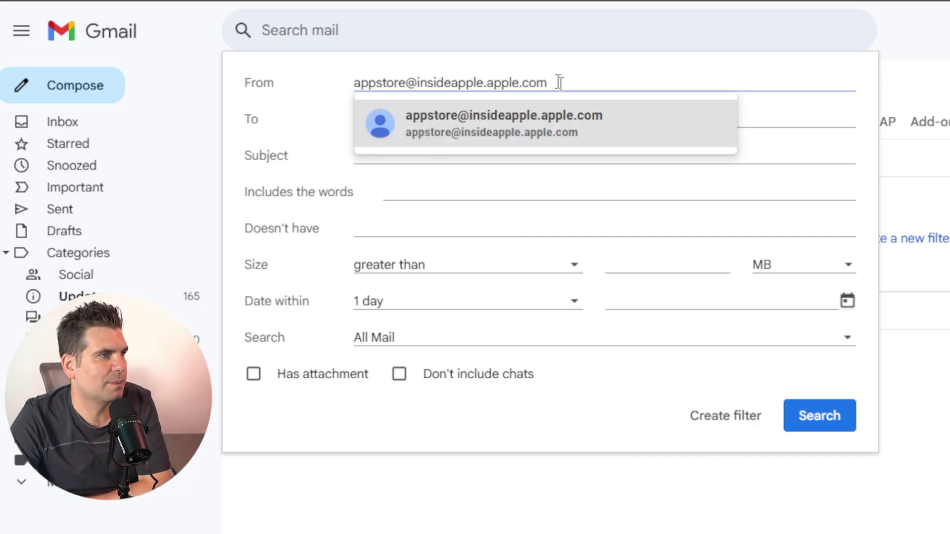
click(558, 123)
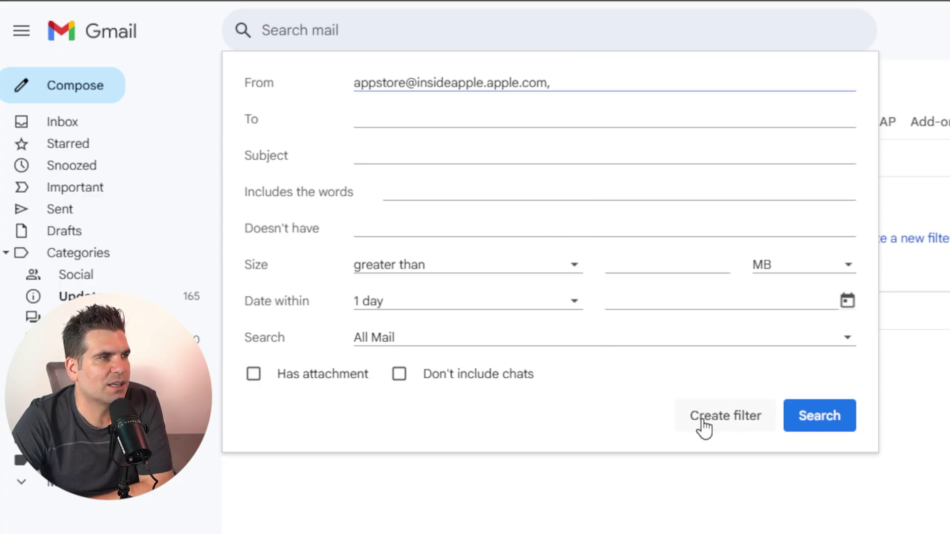
click(726, 420)
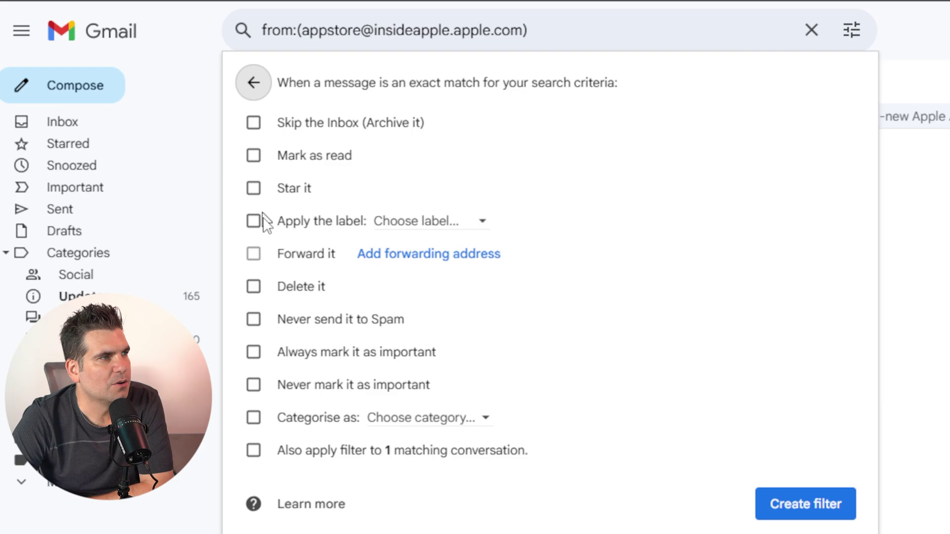
click(254, 286)
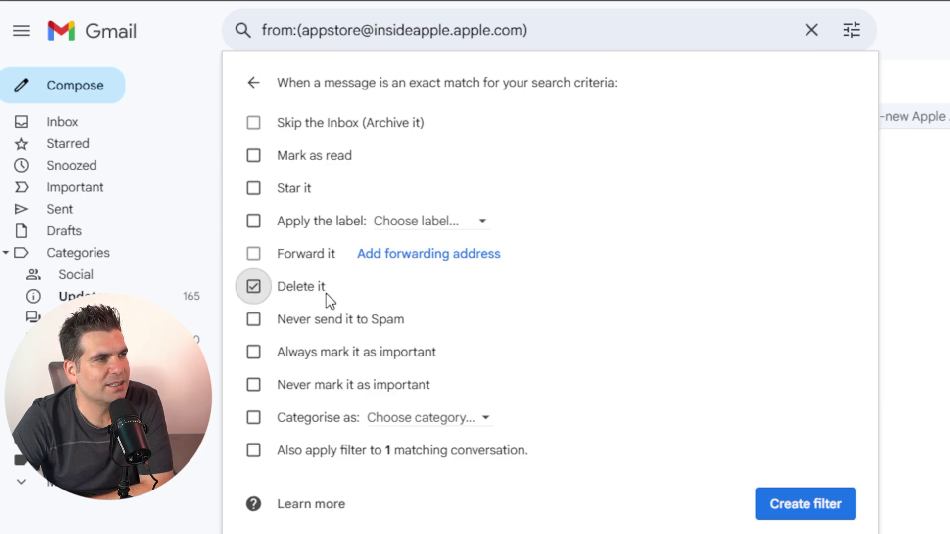
click(802, 516)
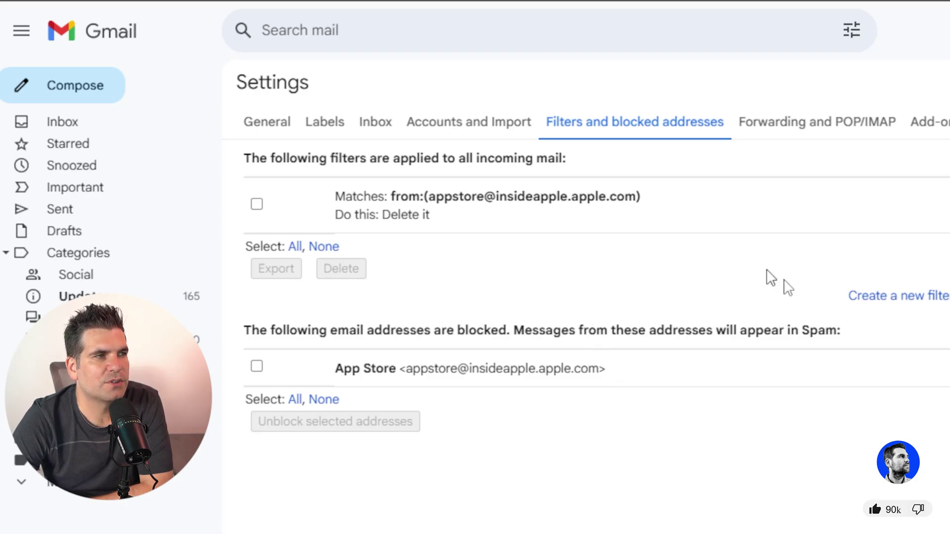
click(257, 367)
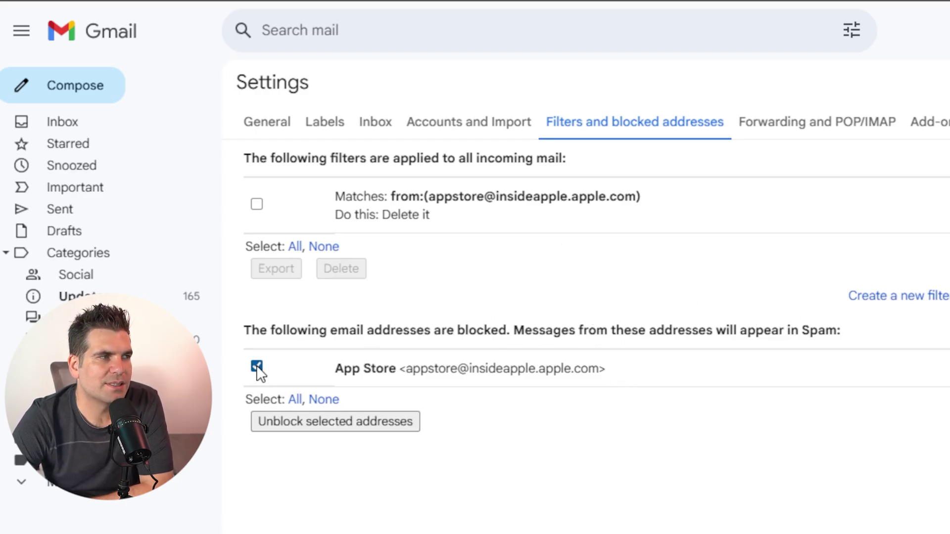
click(332, 428)
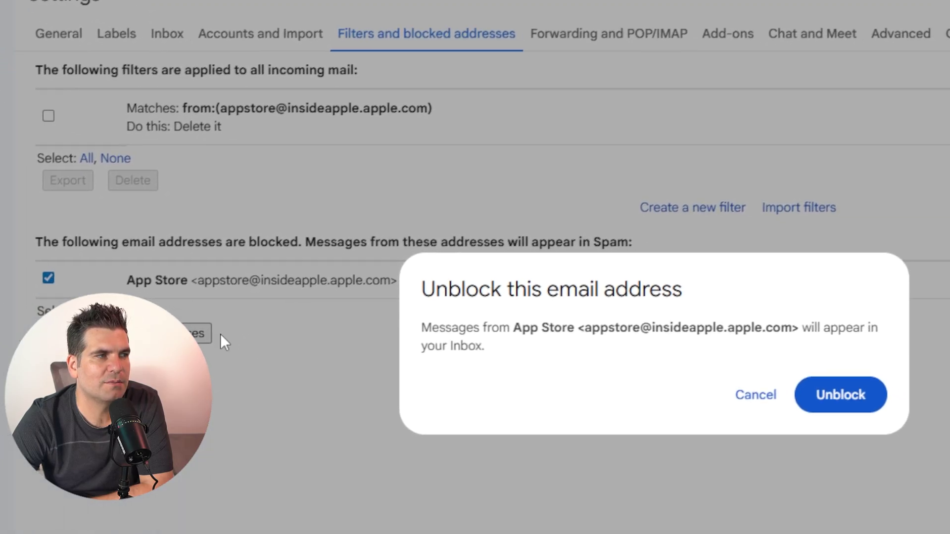
click(708, 342)
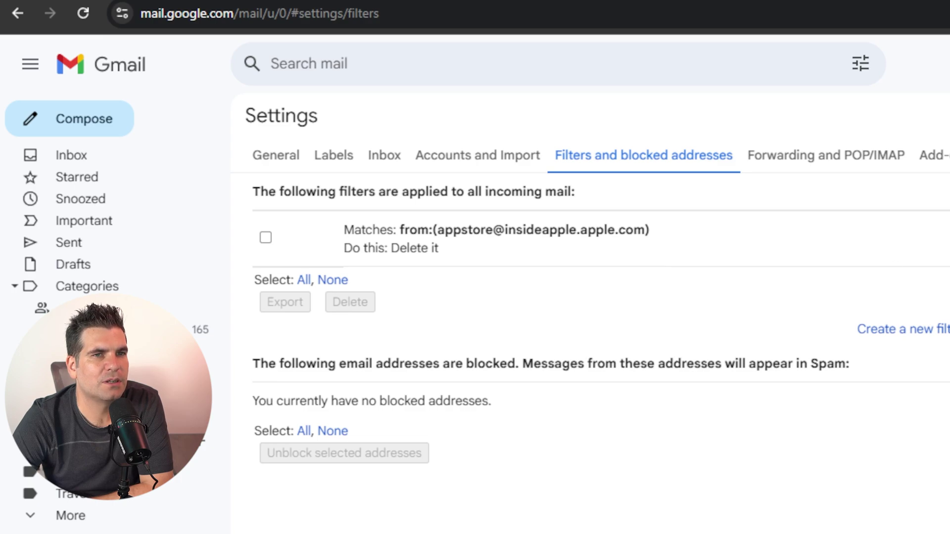
click(846, 244)
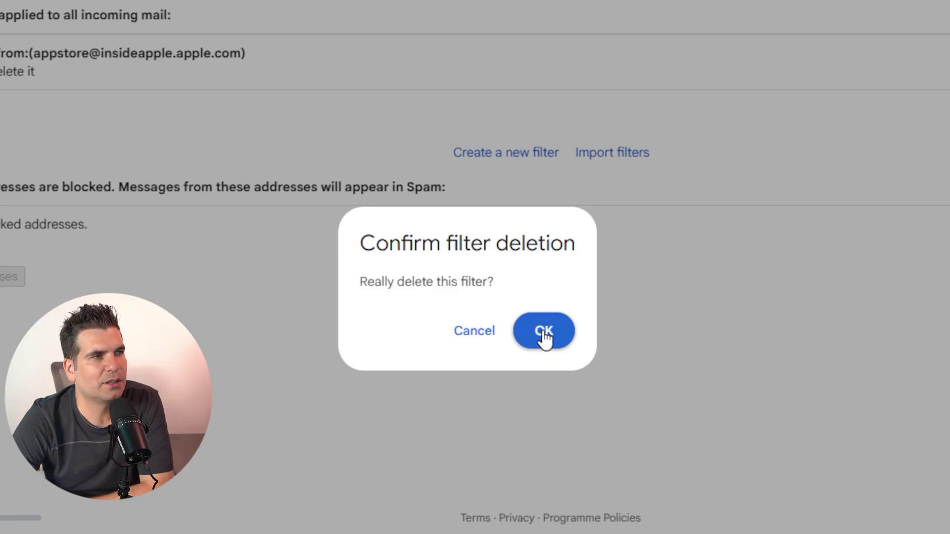
click(544, 333)
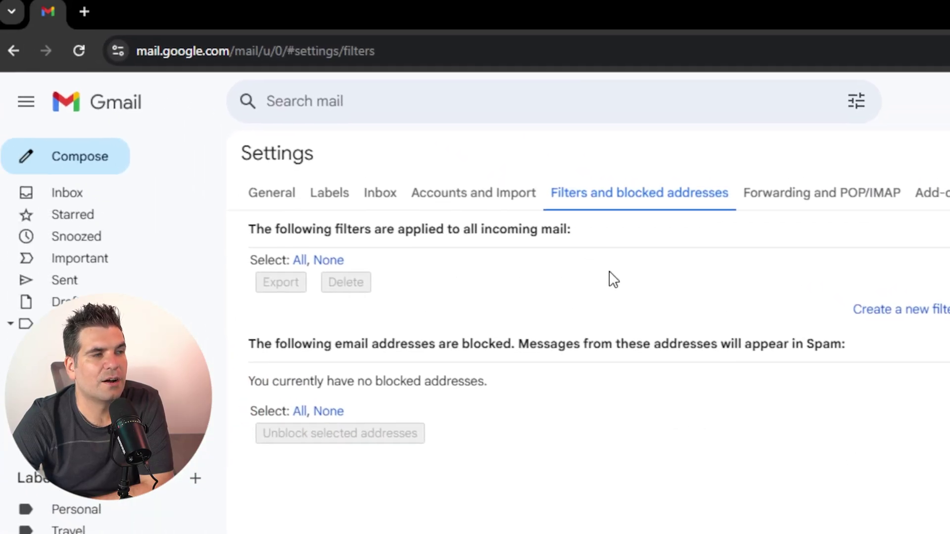
click(85, 195)
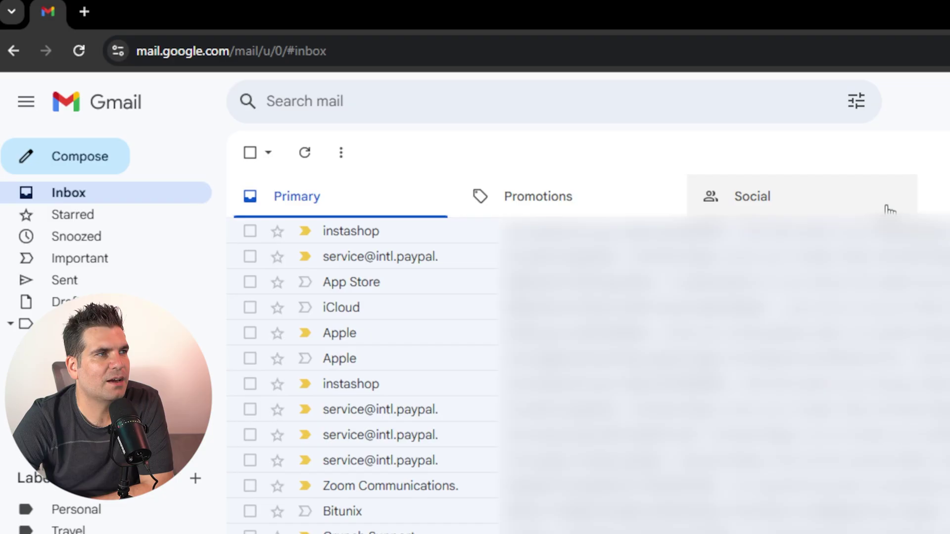